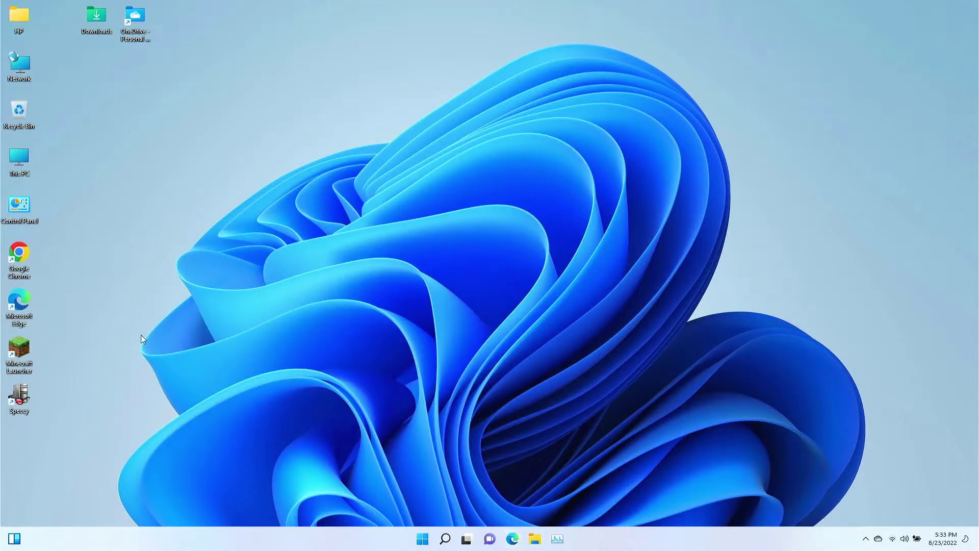
Launch Chrome, shift its window right, and load java.com.
double_click(30, 256)
drag(191, 11, 321, 18)
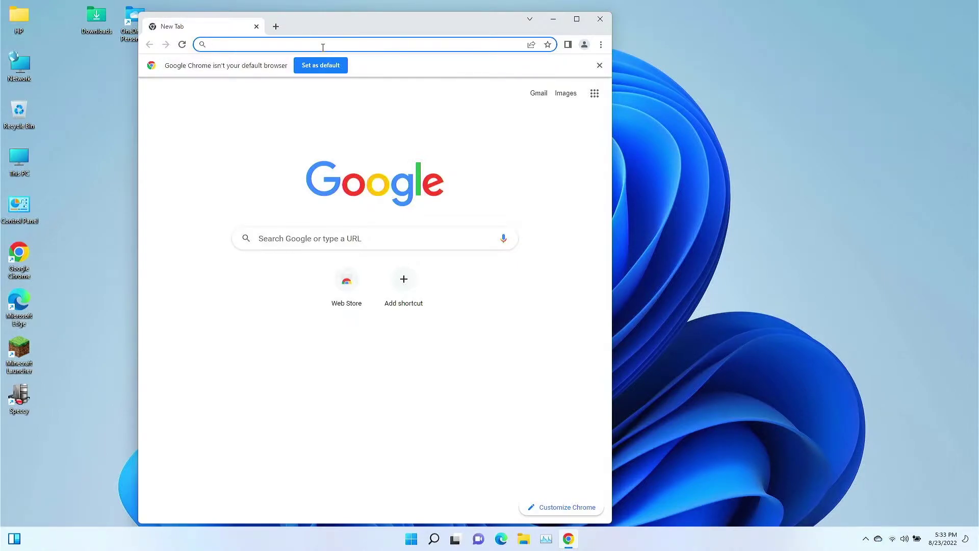
text(java)
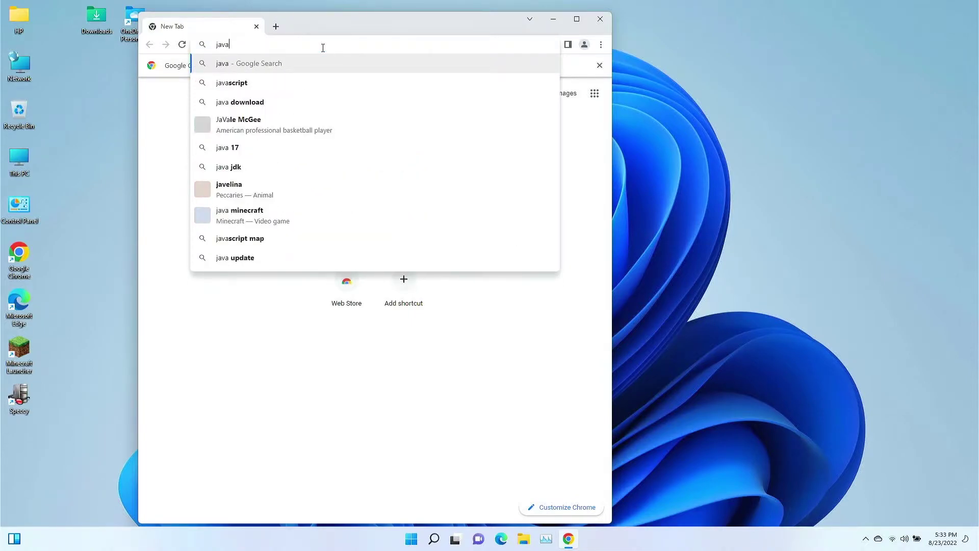
text(.com)
key(Return)
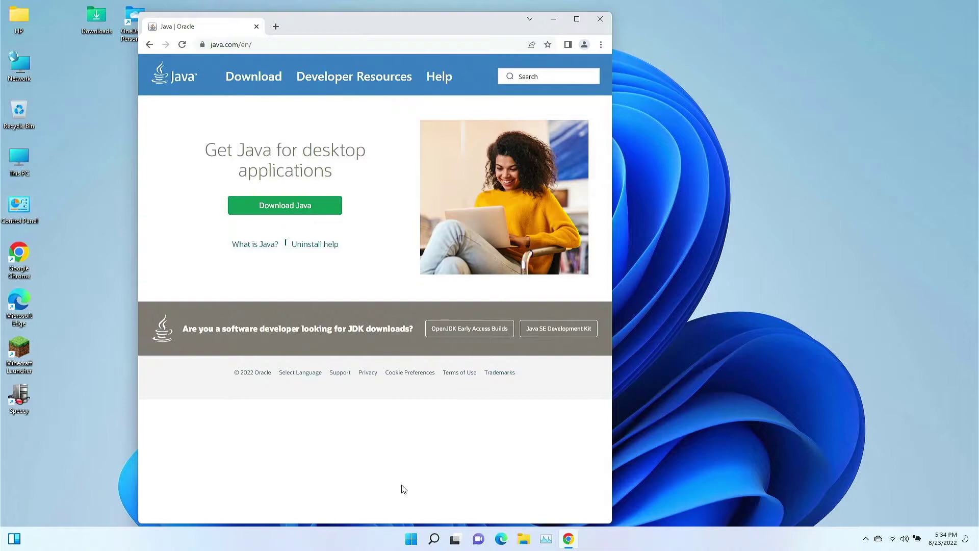
click(435, 538)
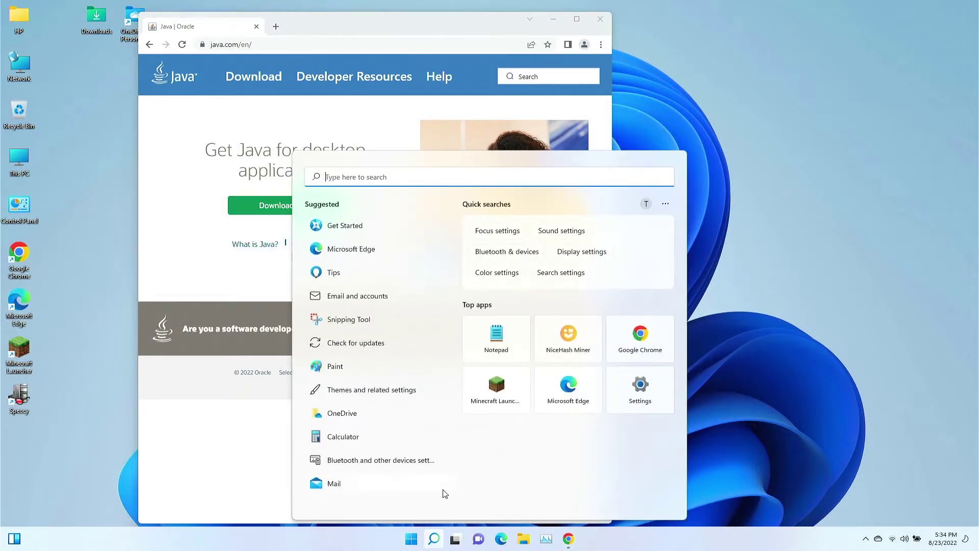
text(add)
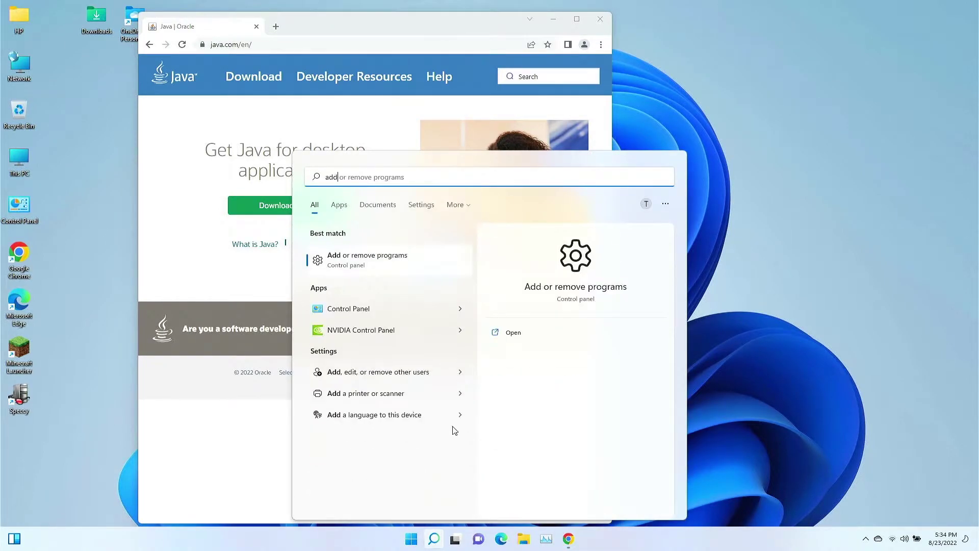
click(424, 263)
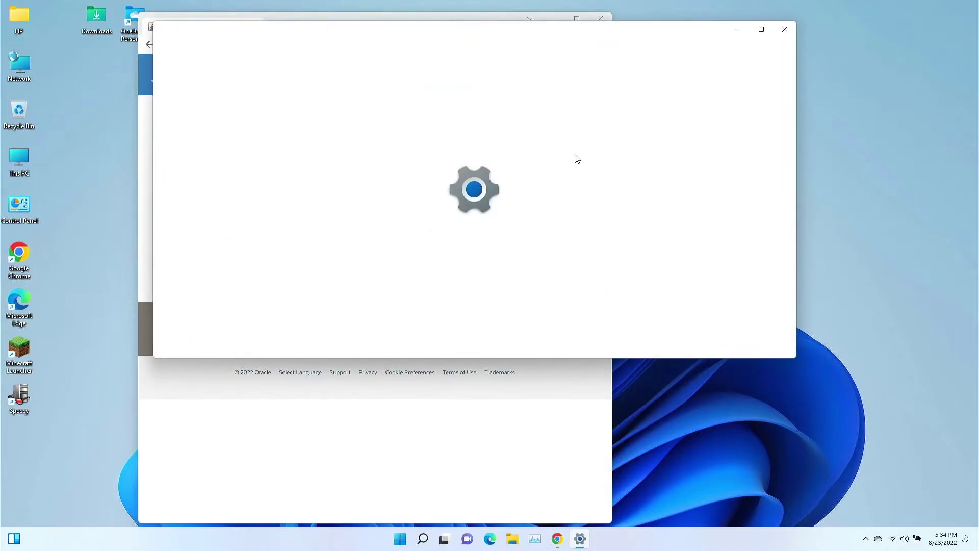
scroll(581, 153, down, 15)
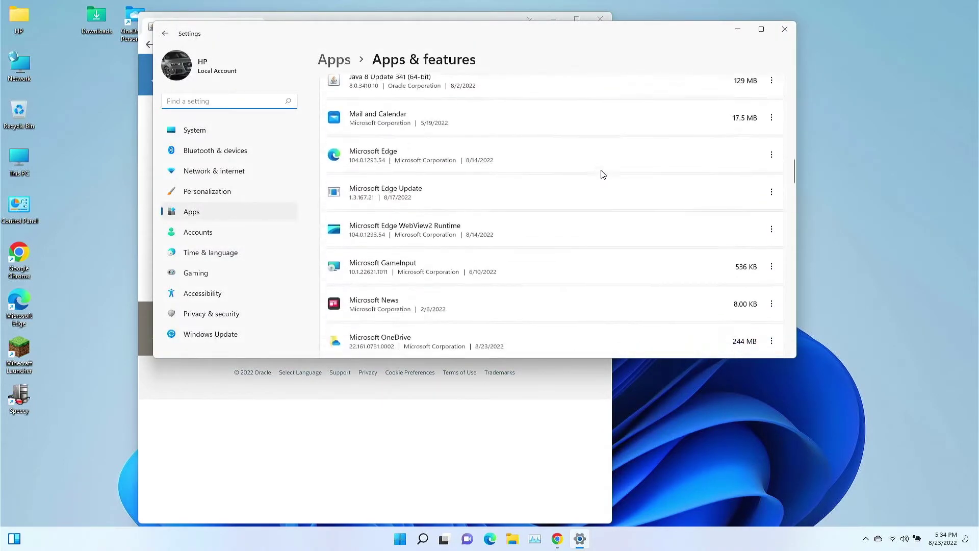
scroll(604, 174, up, 2)
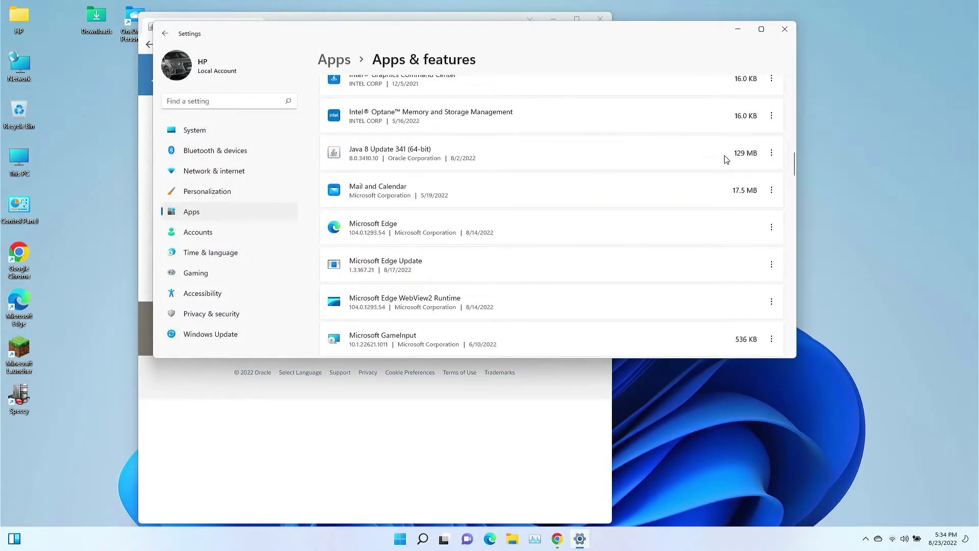
click(771, 153)
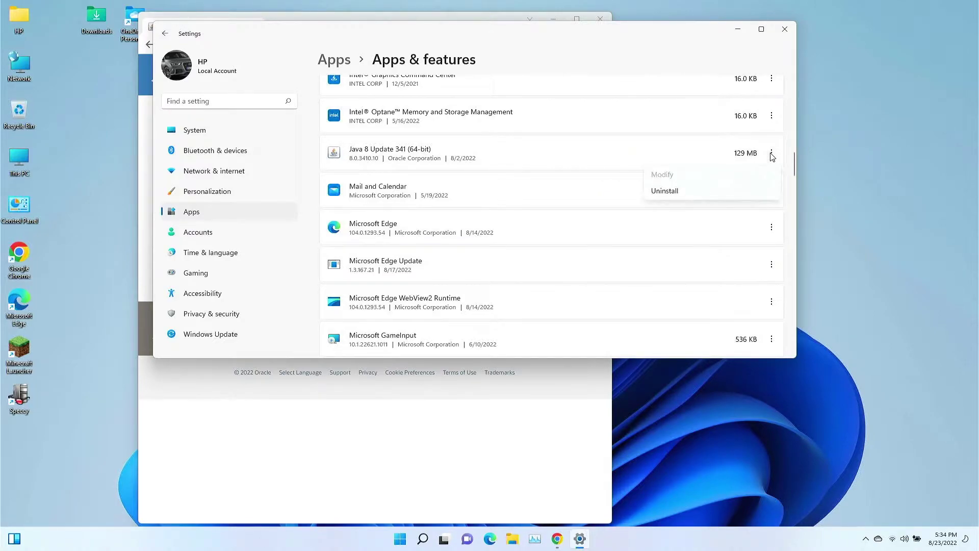
click(674, 191)
click(745, 210)
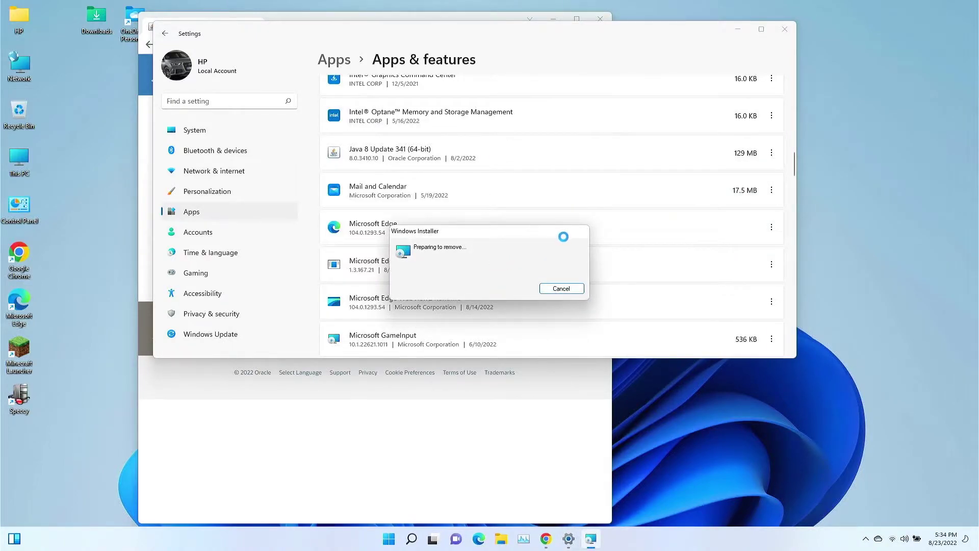
click(549, 289)
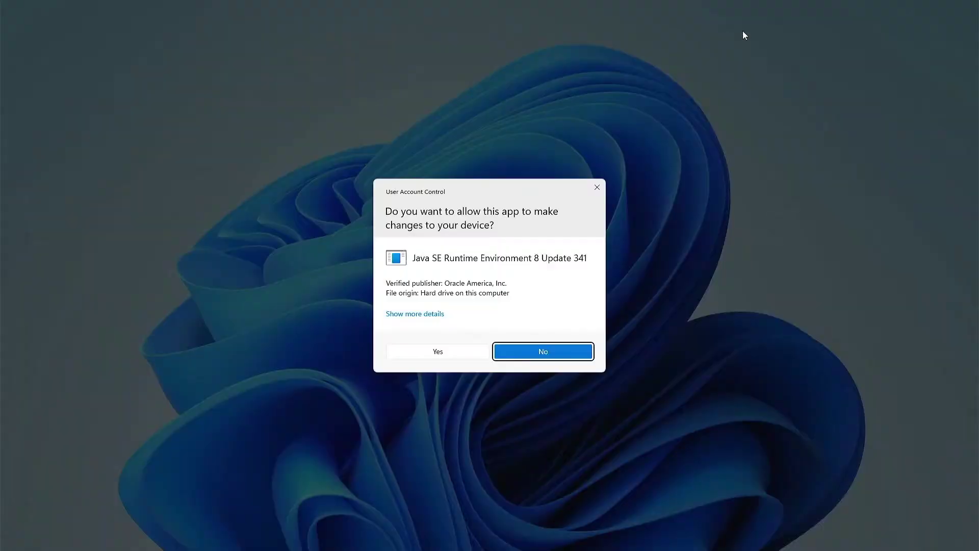
click(484, 351)
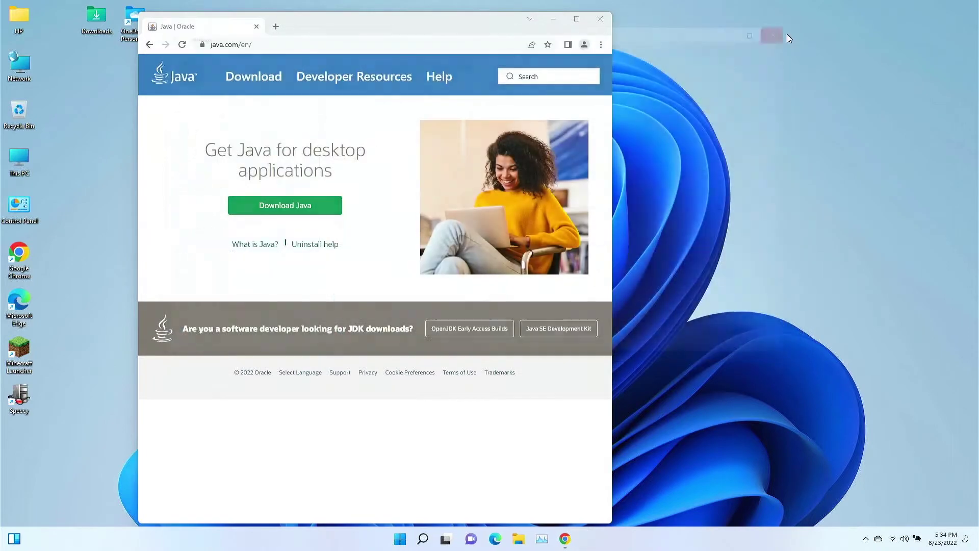
click(784, 29)
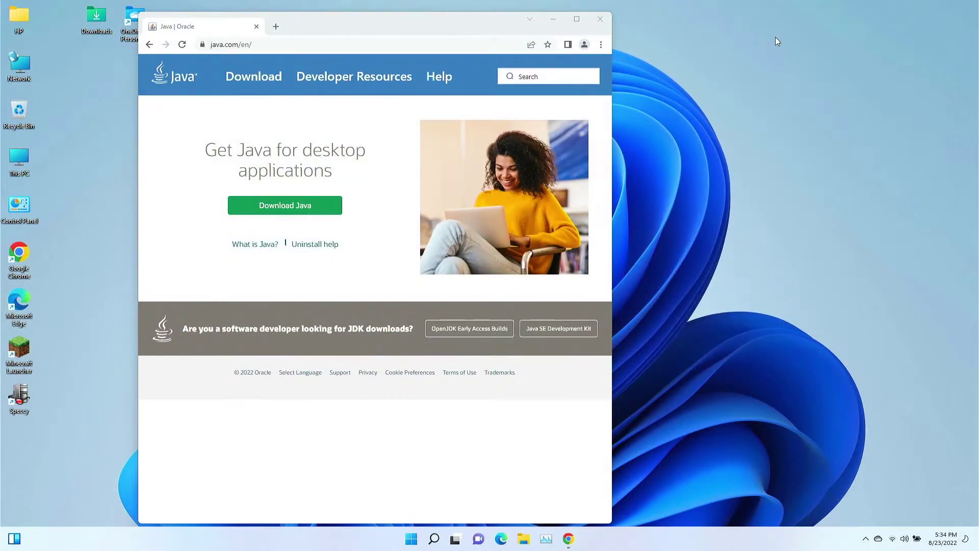
Download the 64-bit Java for Windows installer (jre-8u341) from java.com.
click(306, 213)
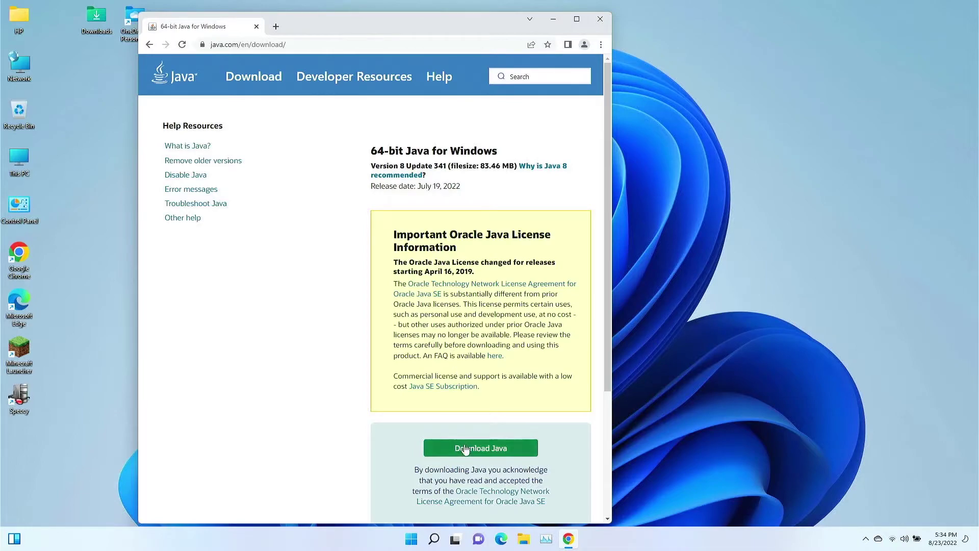
click(465, 449)
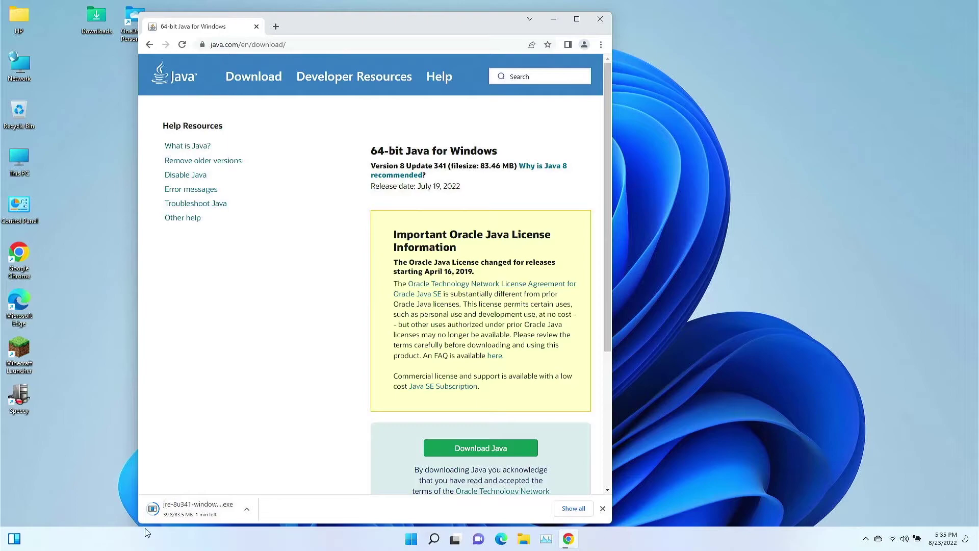
Check the OptiFine jar and jre-8u341 installer in Downloads, then close File Explorer.
double_click(17, 163)
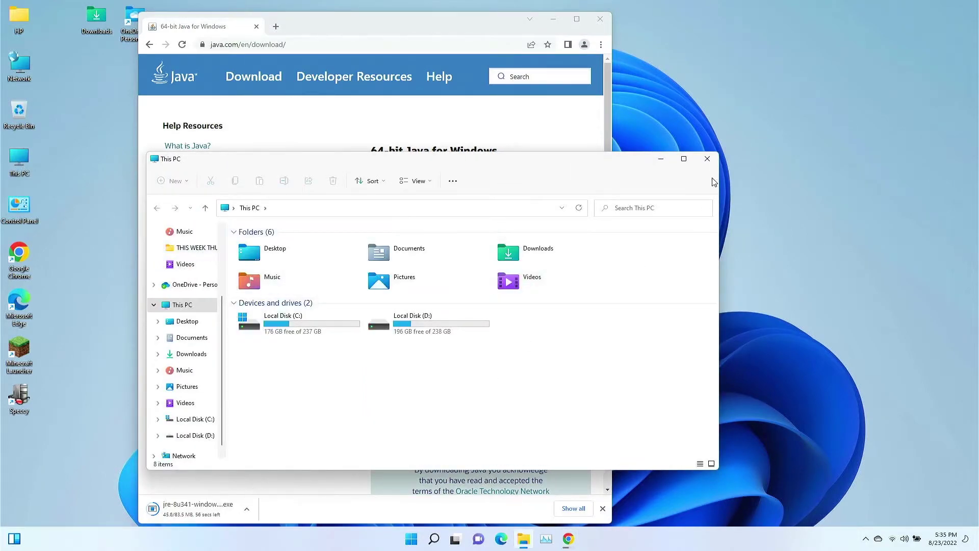
click(707, 160)
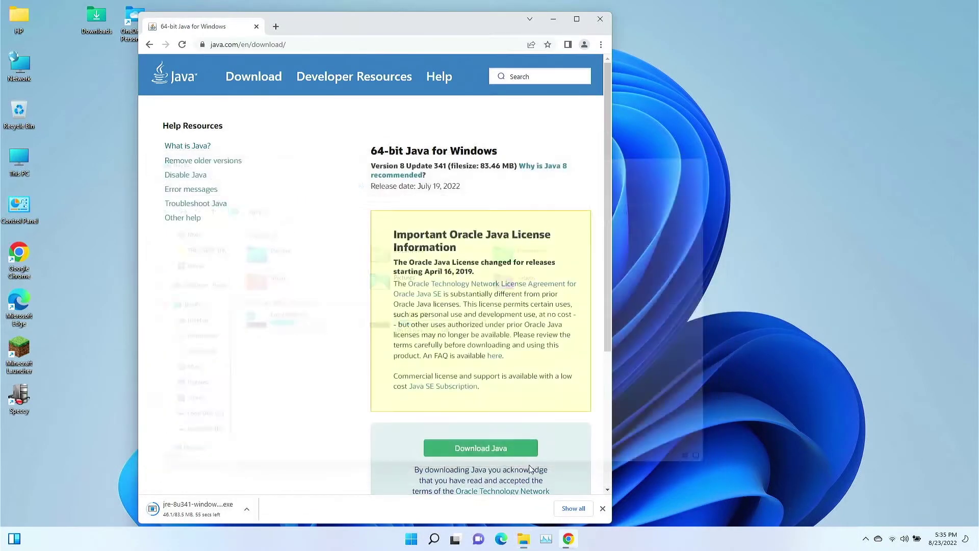
click(524, 539)
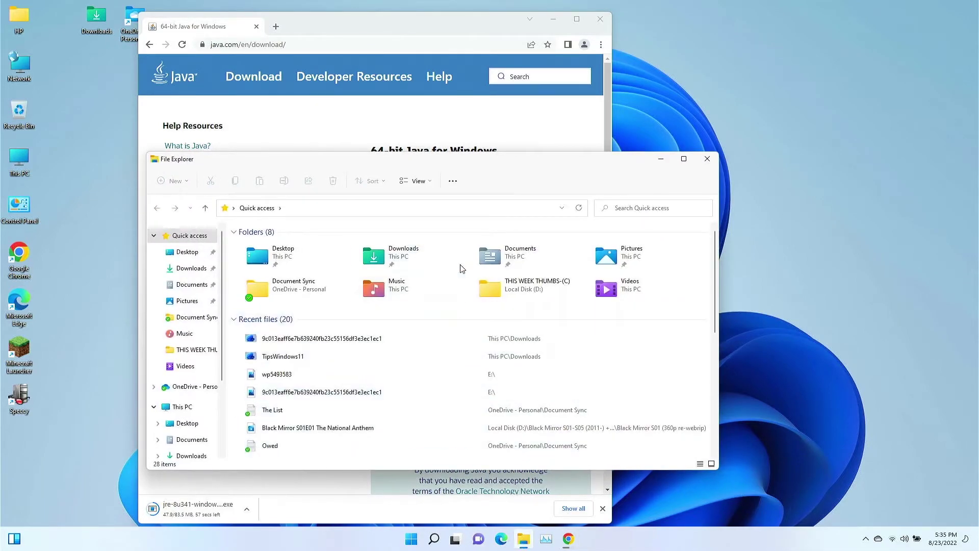
double_click(405, 255)
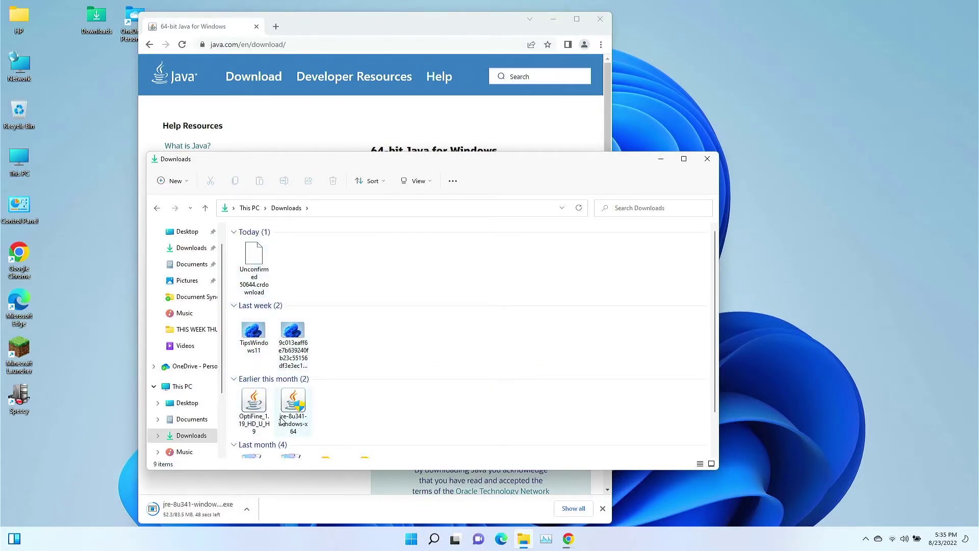
click(256, 419)
click(288, 414)
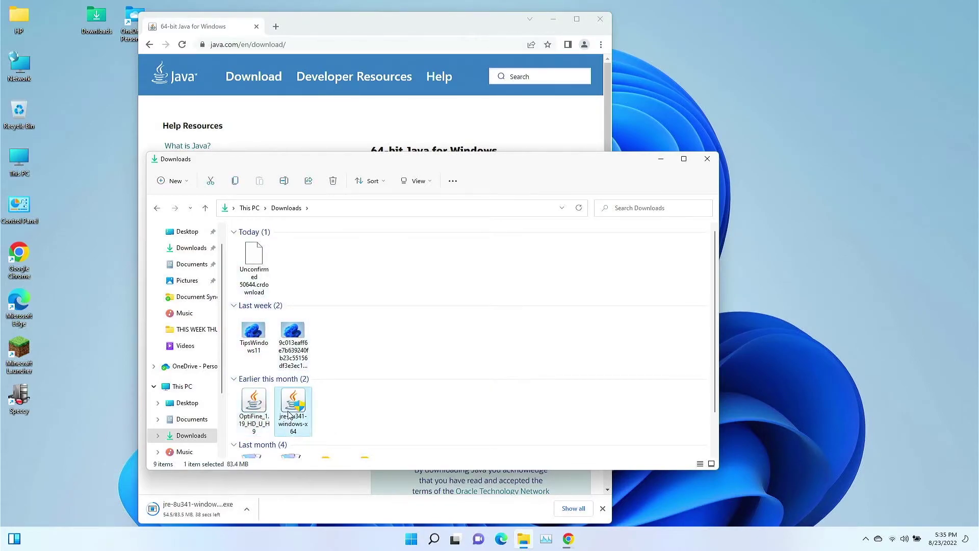
click(707, 159)
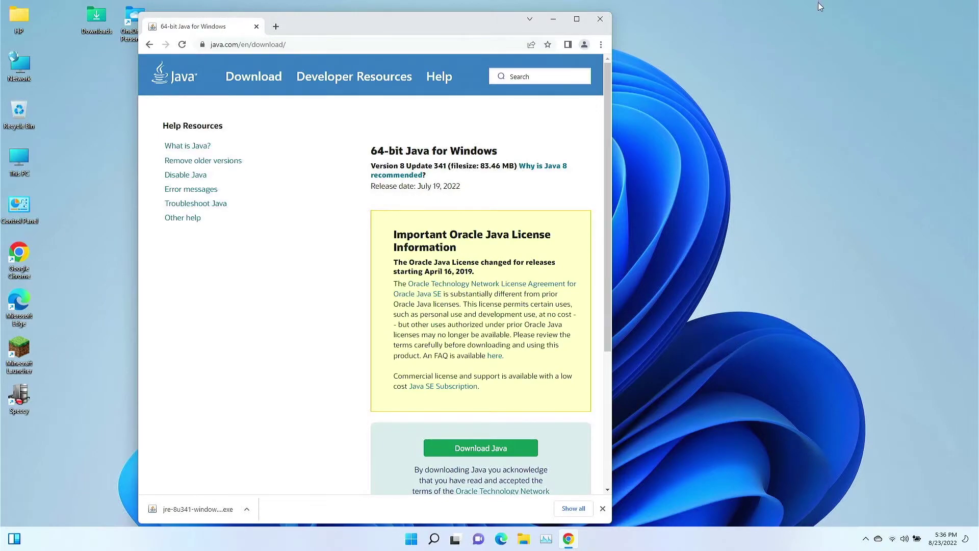
Launch the jre-8u341-windows-x64 (1) installer from the Downloads folder.
click(524, 538)
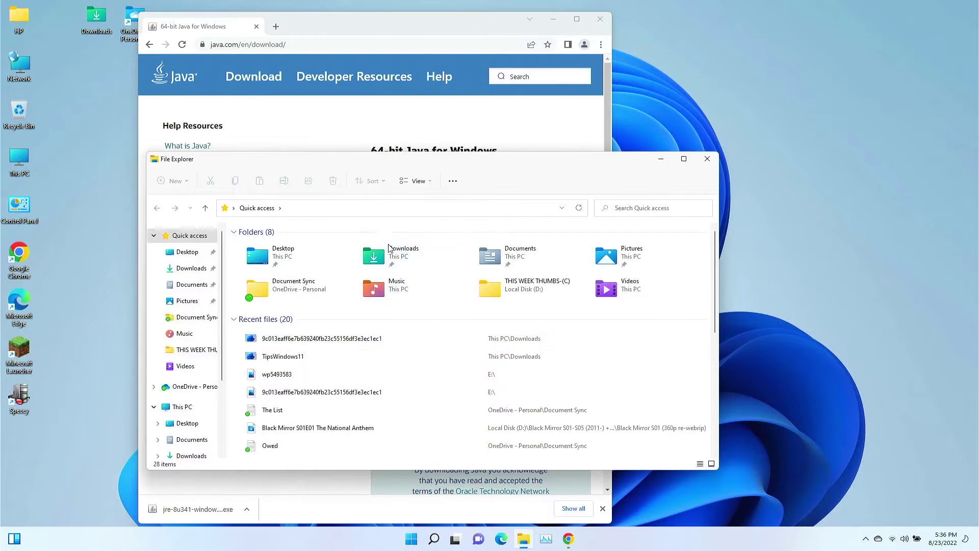
double_click(394, 254)
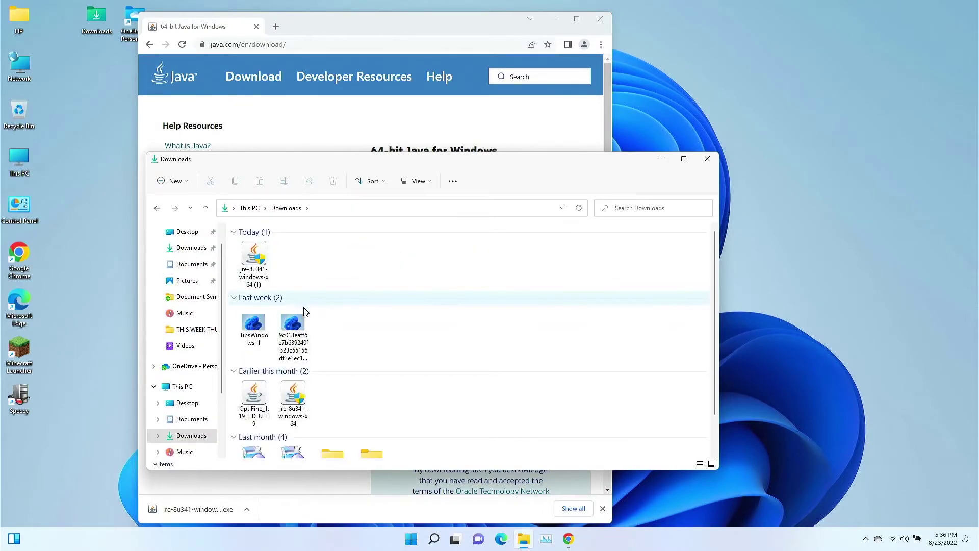
double_click(261, 256)
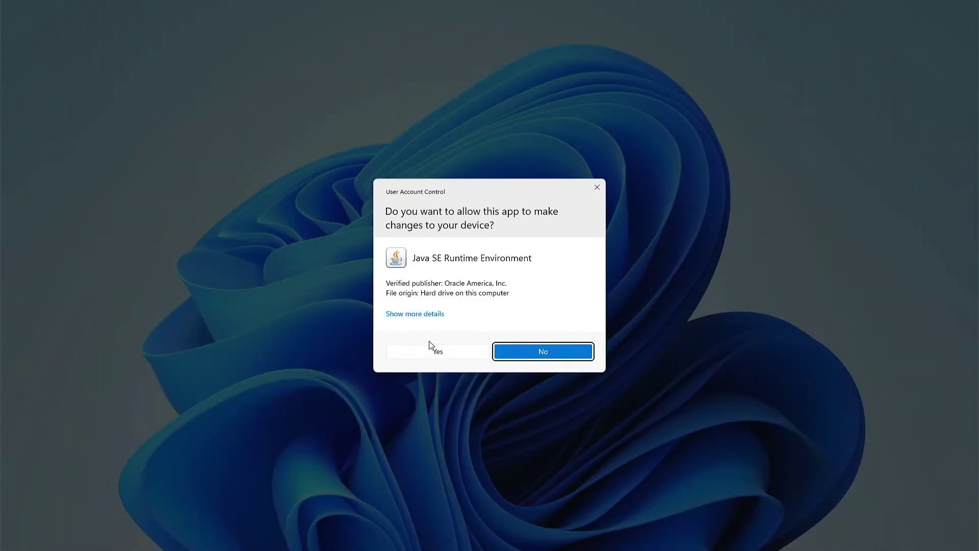
Allow the UAC prompt, install Java 8 Update 341, and close setup.
click(431, 351)
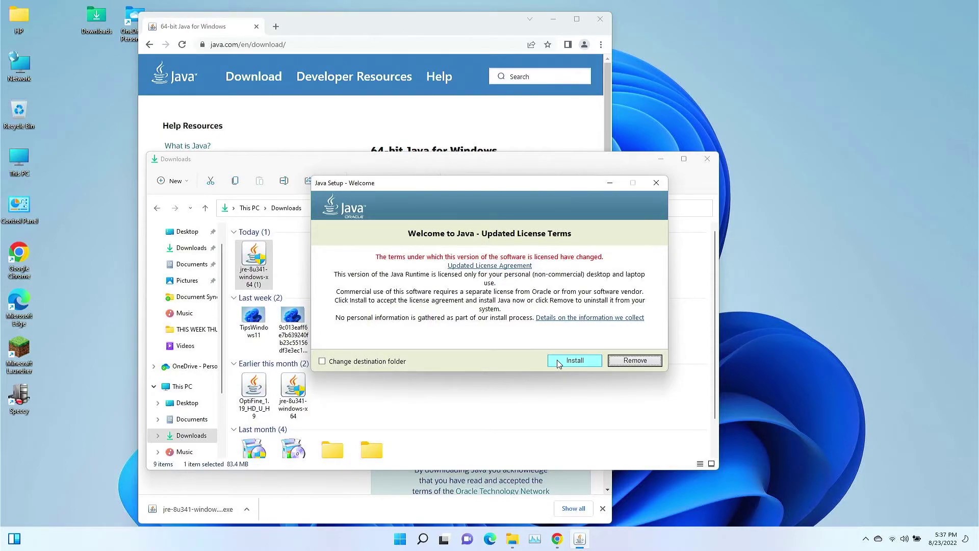
click(559, 362)
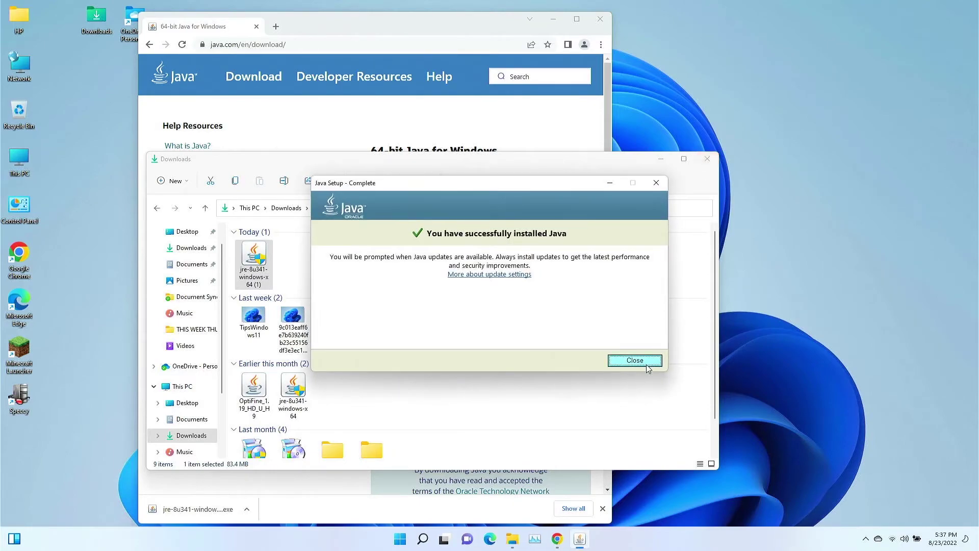
click(635, 360)
Reopen the Downloads folder through This PC.
click(707, 159)
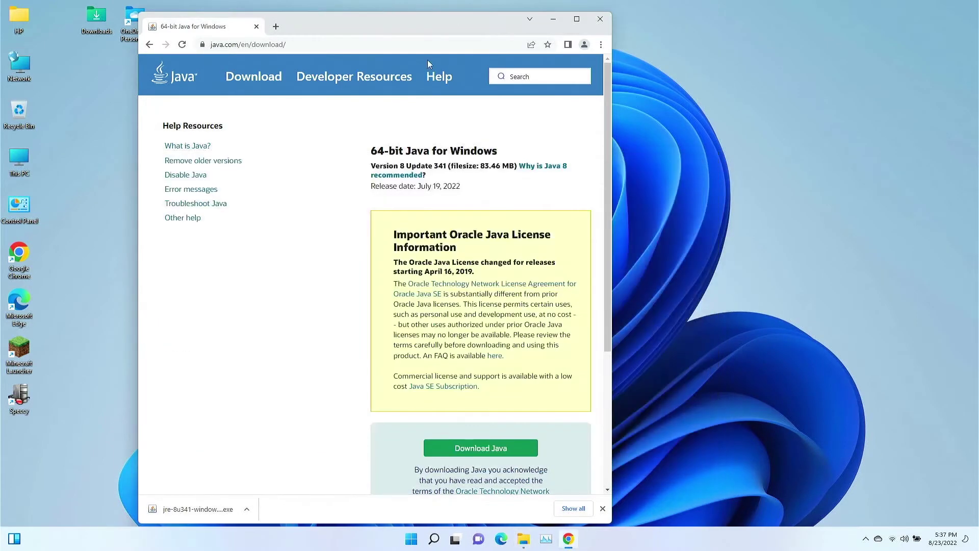
scroll(328, 209, down, 3)
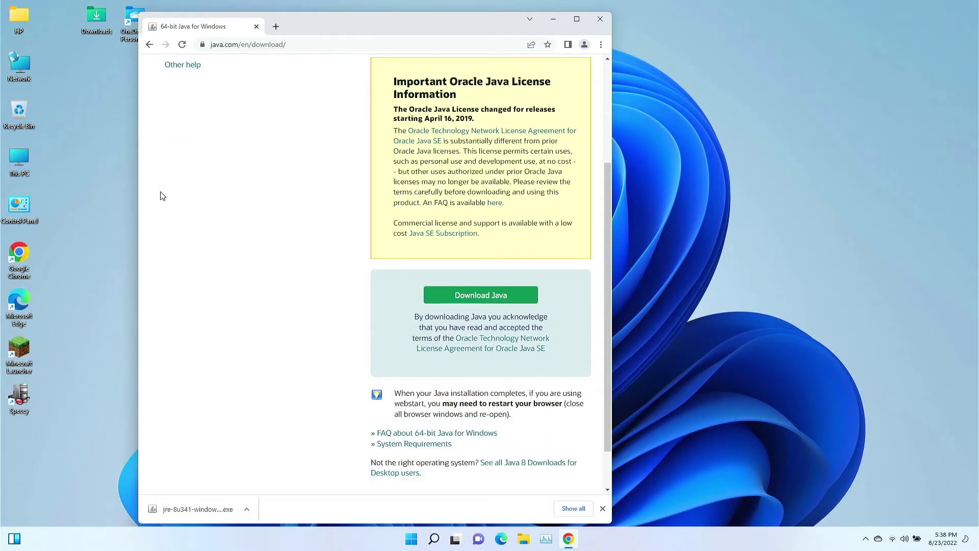
double_click(97, 22)
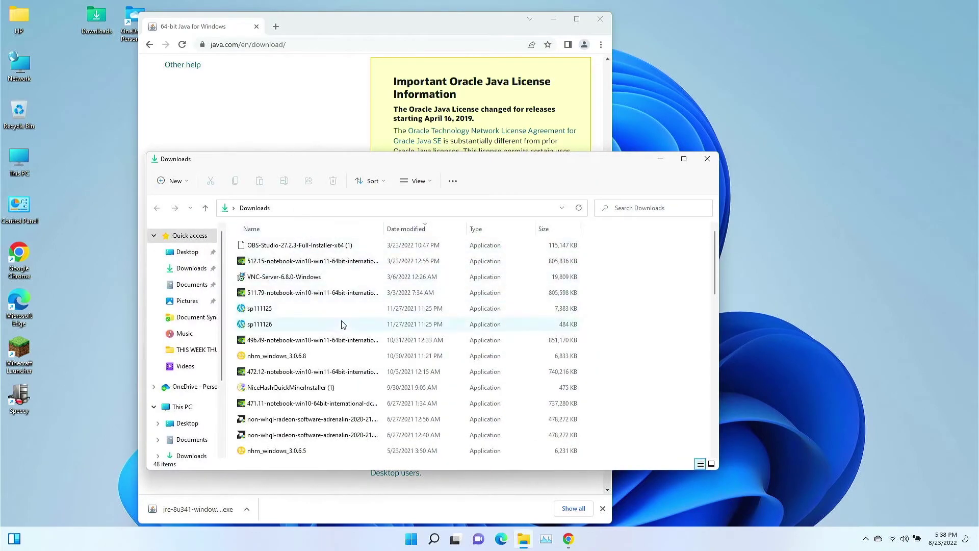
click(706, 161)
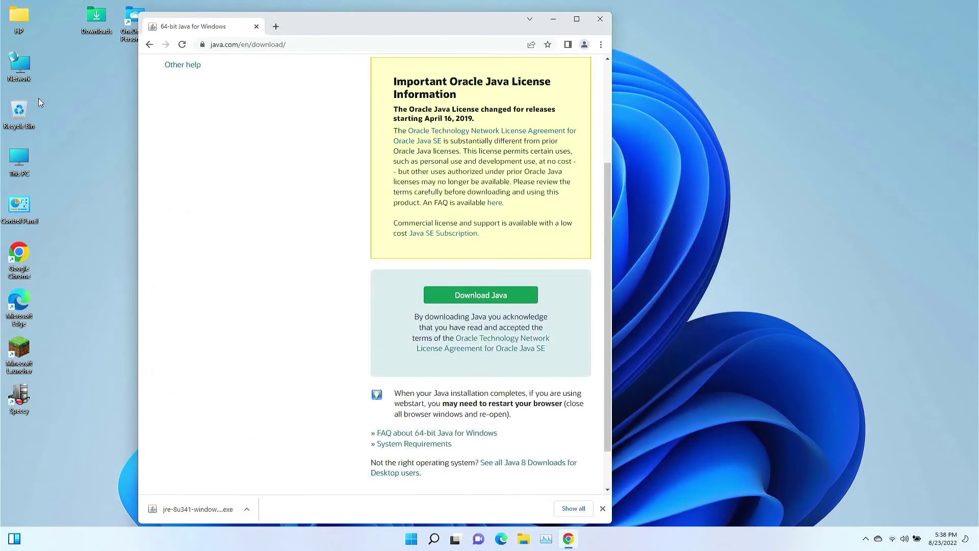
double_click(22, 167)
click(549, 249)
double_click(548, 250)
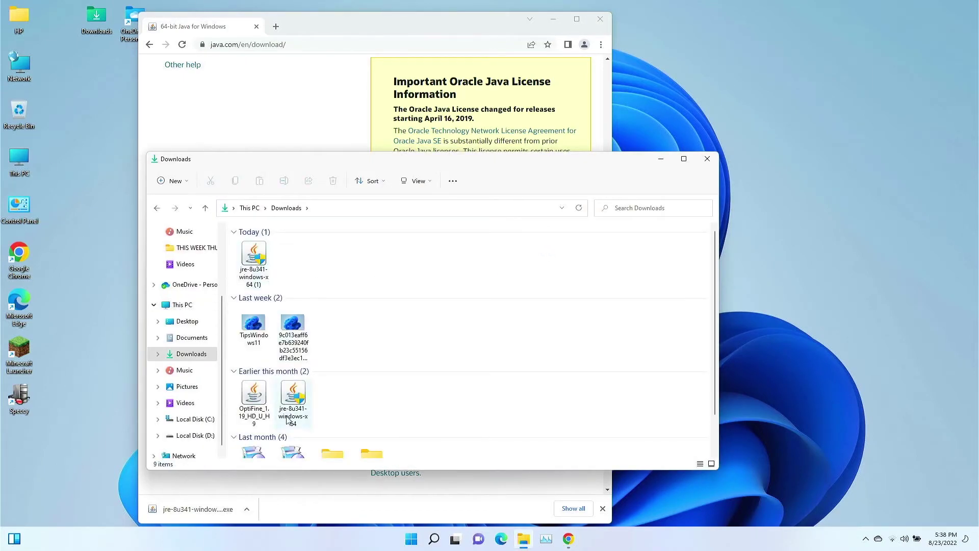
Show the OptiFine jar's Open with menu listing Java(TM) Platform SE binary.
click(257, 392)
right_click(257, 392)
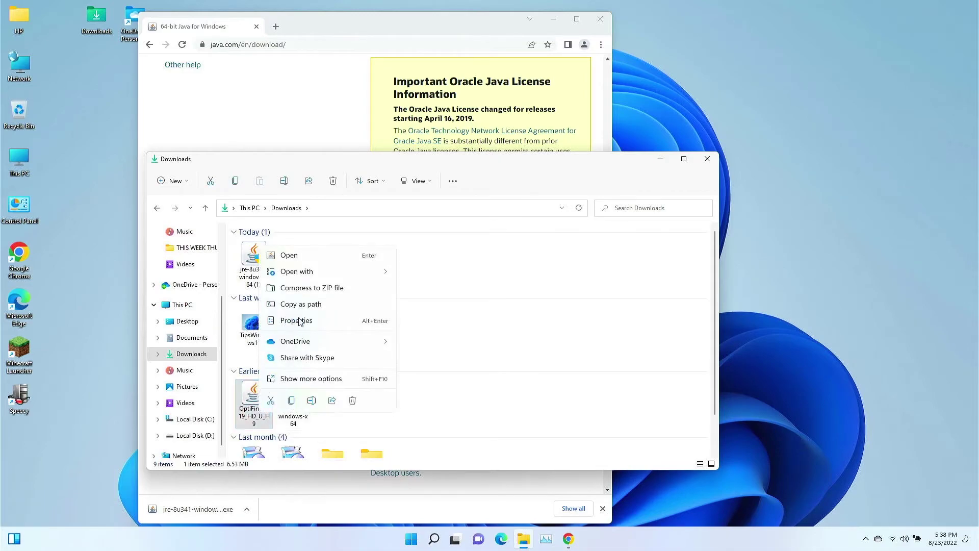
mouse_move(320, 273)
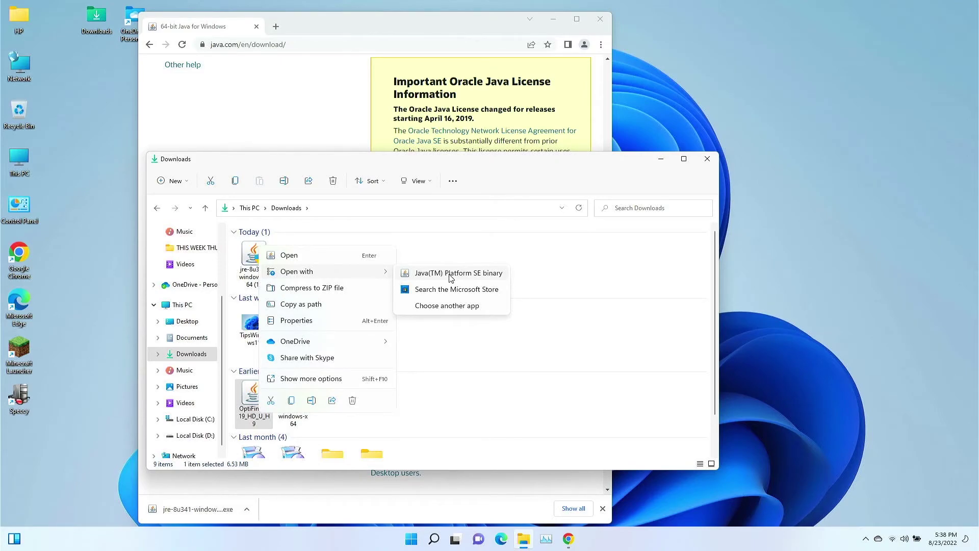
Search Google for 'java test online' using the address bar suggestion.
click(327, 39)
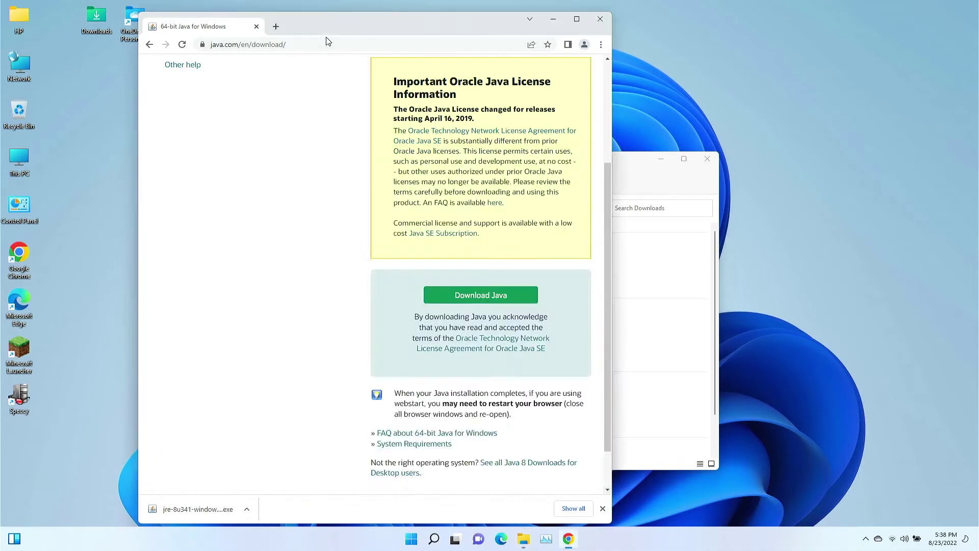
click(328, 39)
click(324, 49)
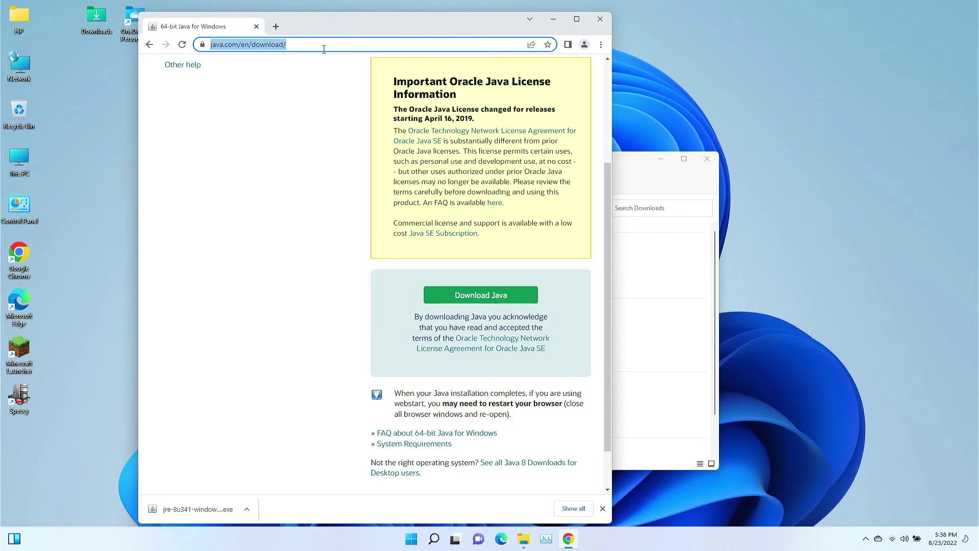
text(java test)
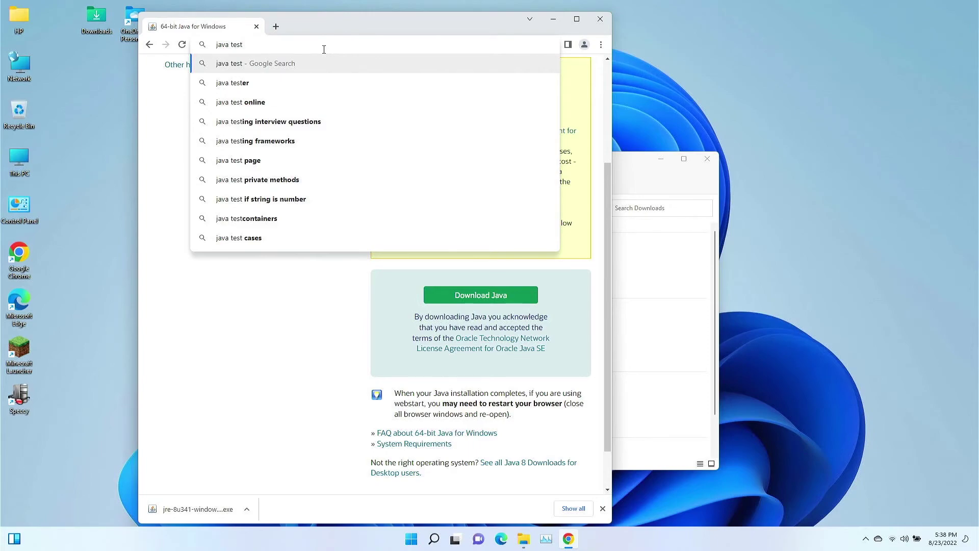
key(Down)
key(Down)
key(Return)
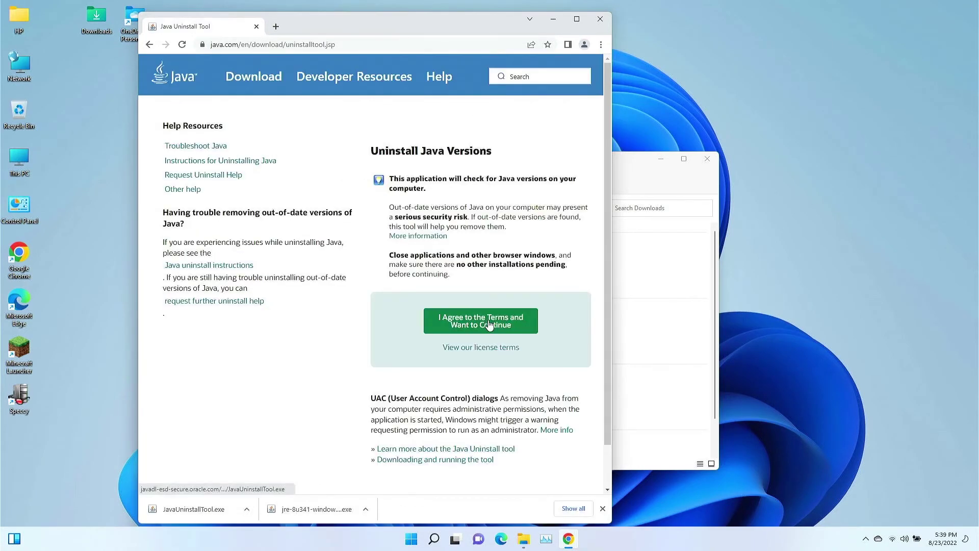
Agree to the Java Uninstall Tool terms to download JavaUninstallTool.exe.
click(490, 321)
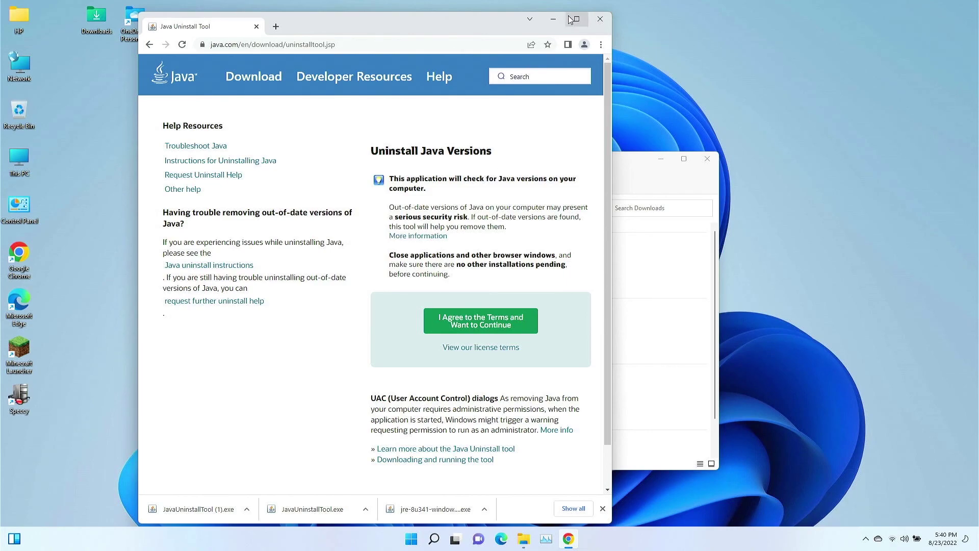
mouse_move(569, 18)
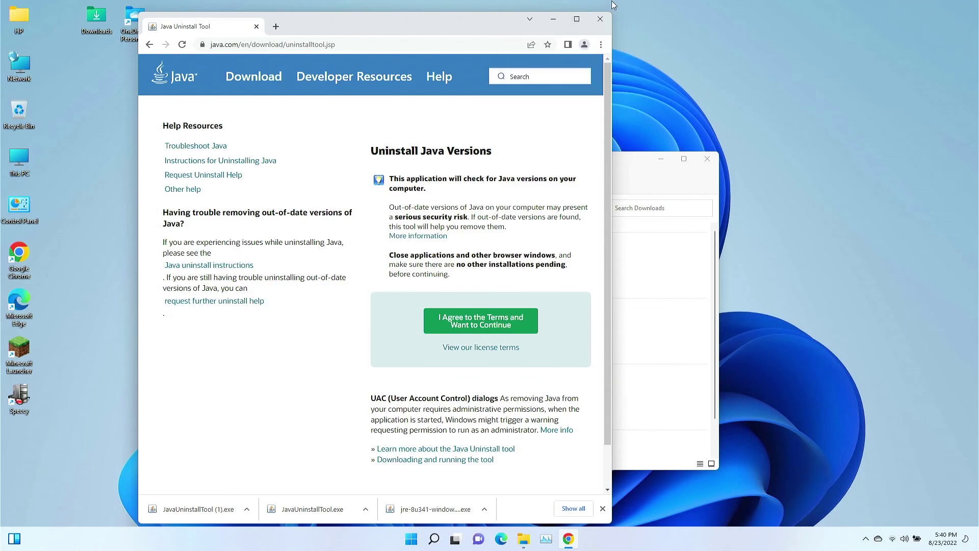